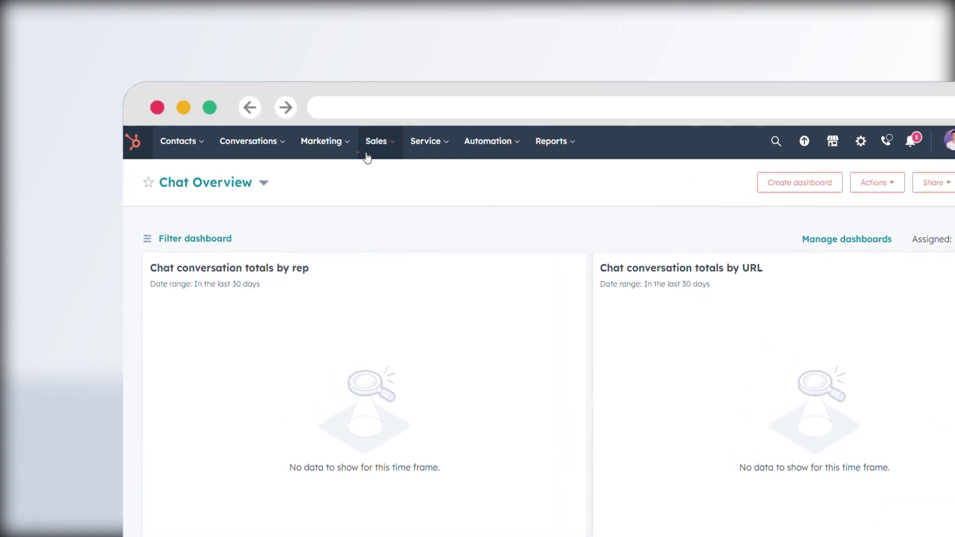
# Go to Marketing > Email and show the Email bounce tools options.
pyautogui.click(347, 146)
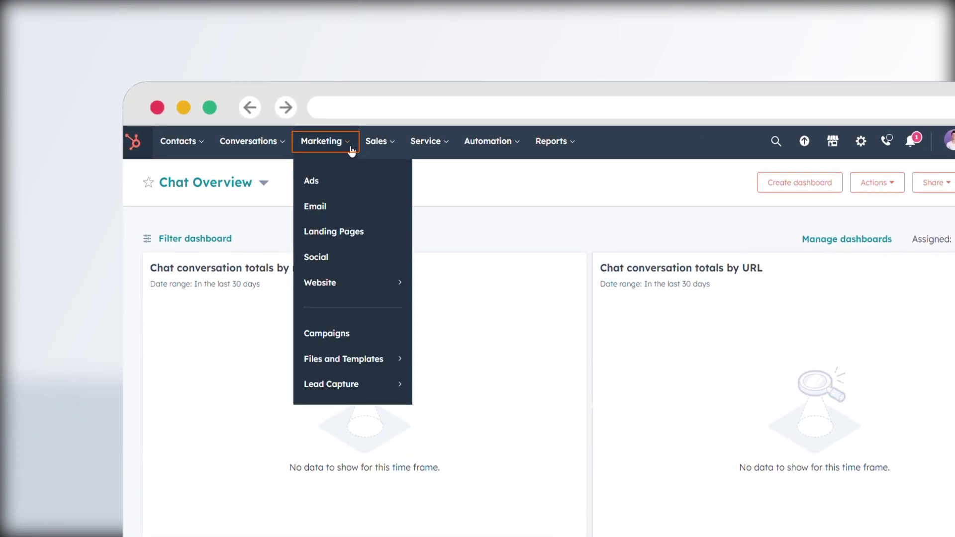
pyautogui.click(350, 212)
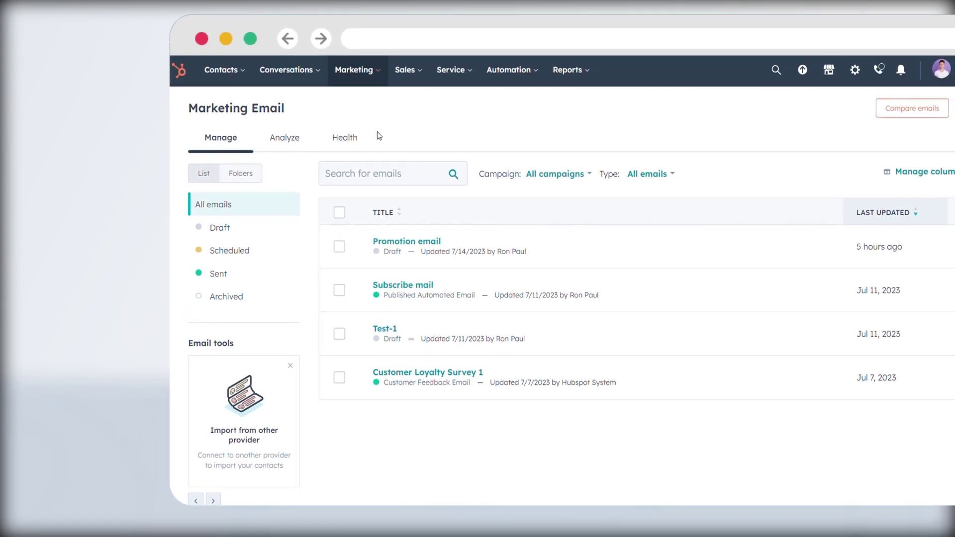
pyautogui.scroll(-2, 262, 220)
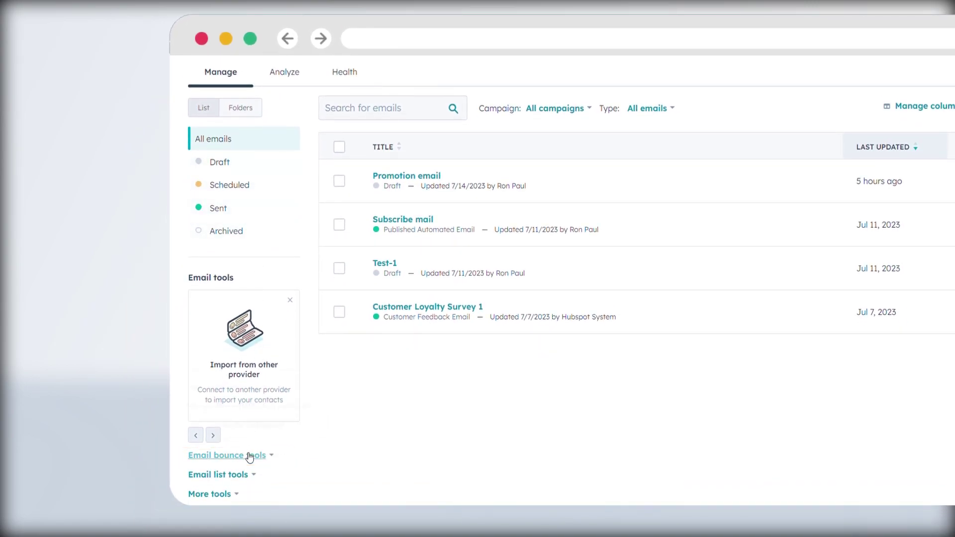
pyautogui.click(251, 457)
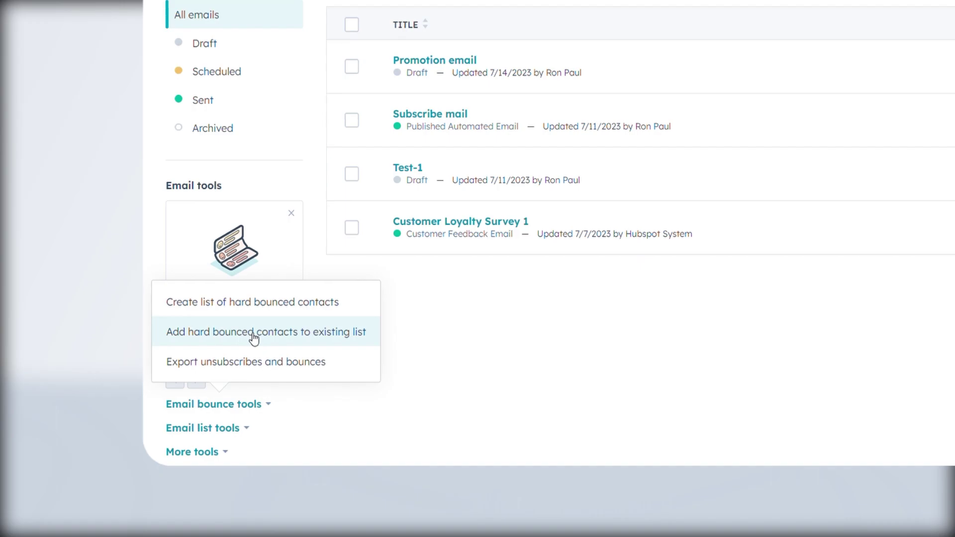
# Check the existing lists in the add-to-list form, cancel it, and reshow the bounce tools.
pyautogui.click(252, 332)
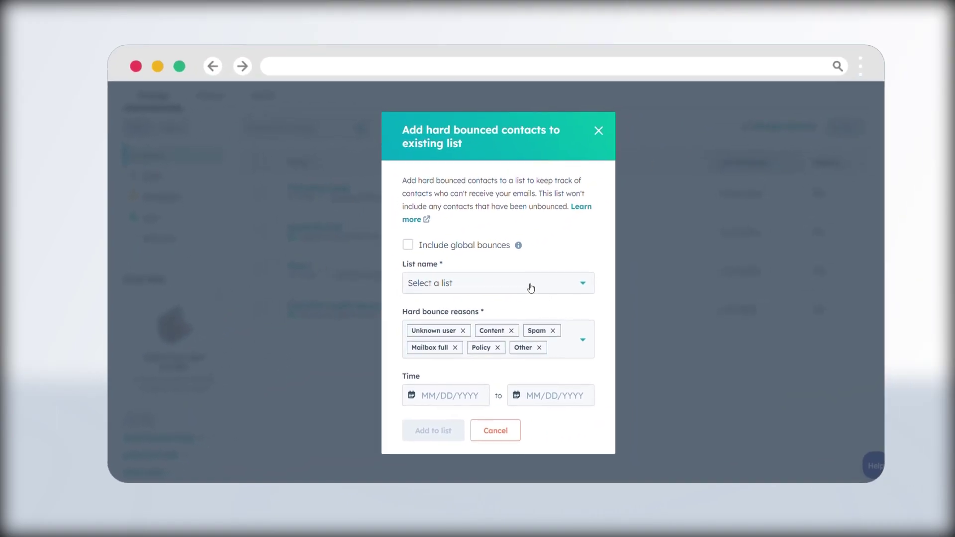
pyautogui.click(514, 293)
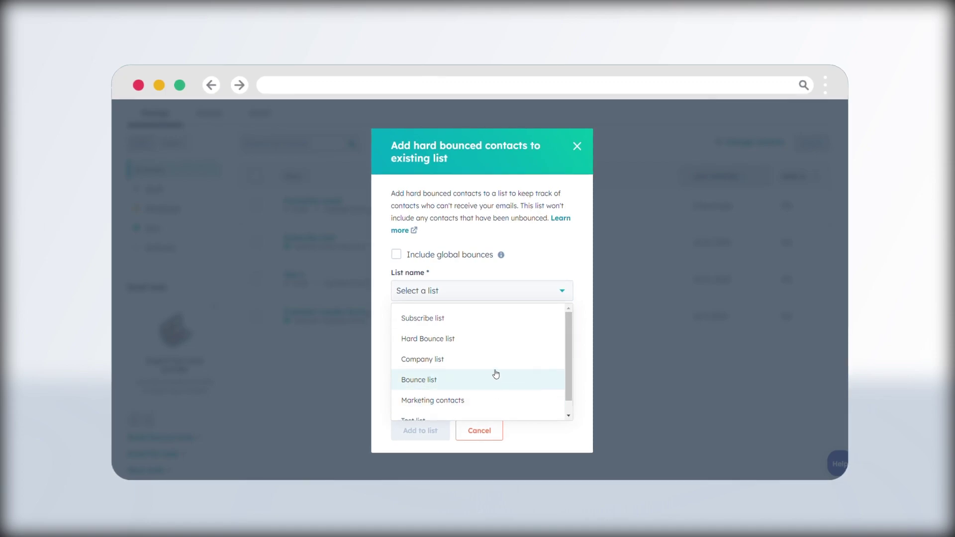
pyautogui.click(503, 290)
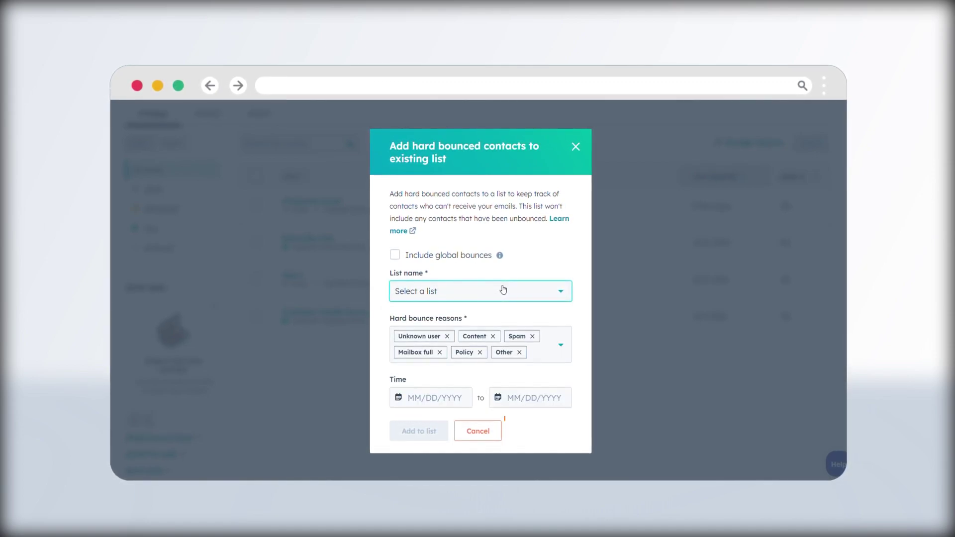
pyautogui.click(494, 430)
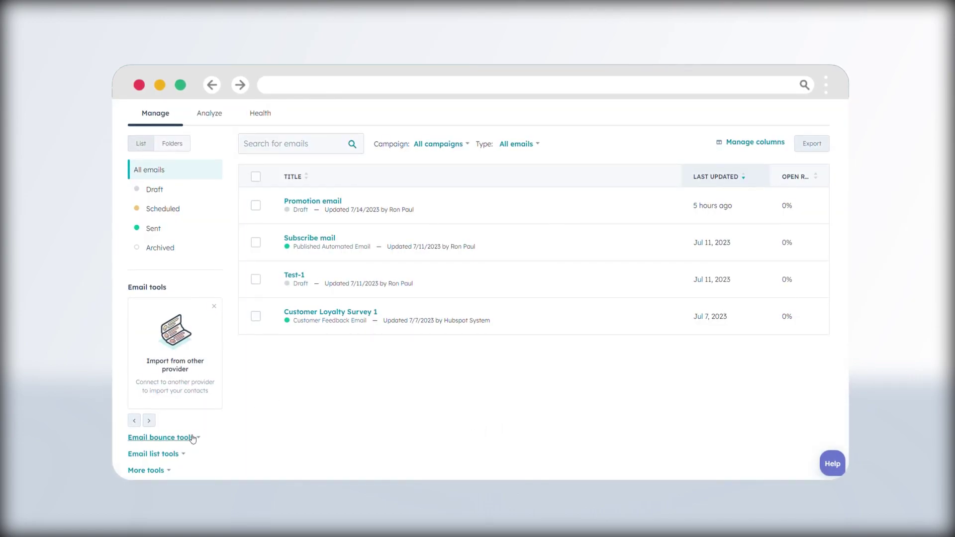
pyautogui.click(173, 439)
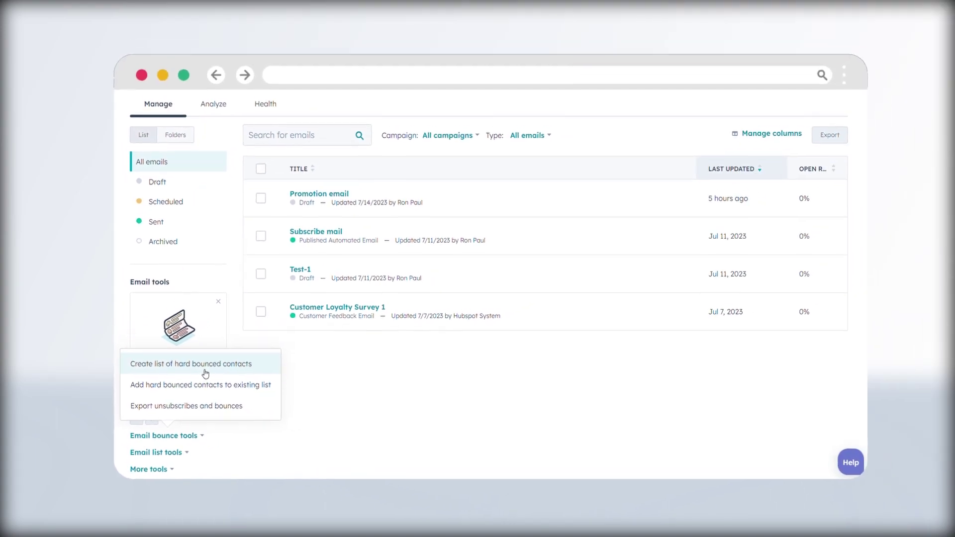
# Create the 'Email bounce list' of hard-bounced contacts covering all reasons and all dates.
pyautogui.click(203, 367)
pyautogui.click(473, 292)
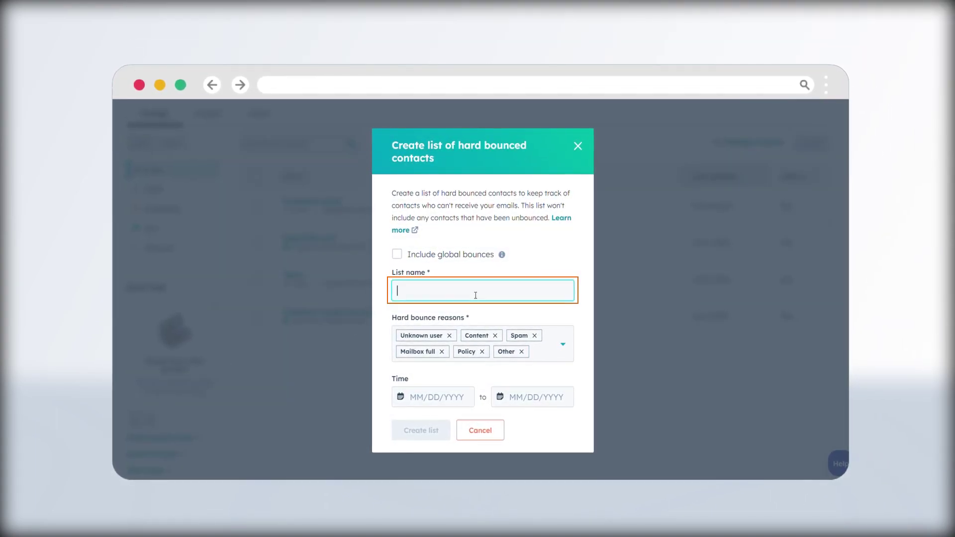
pyautogui.write('Email bounce list')
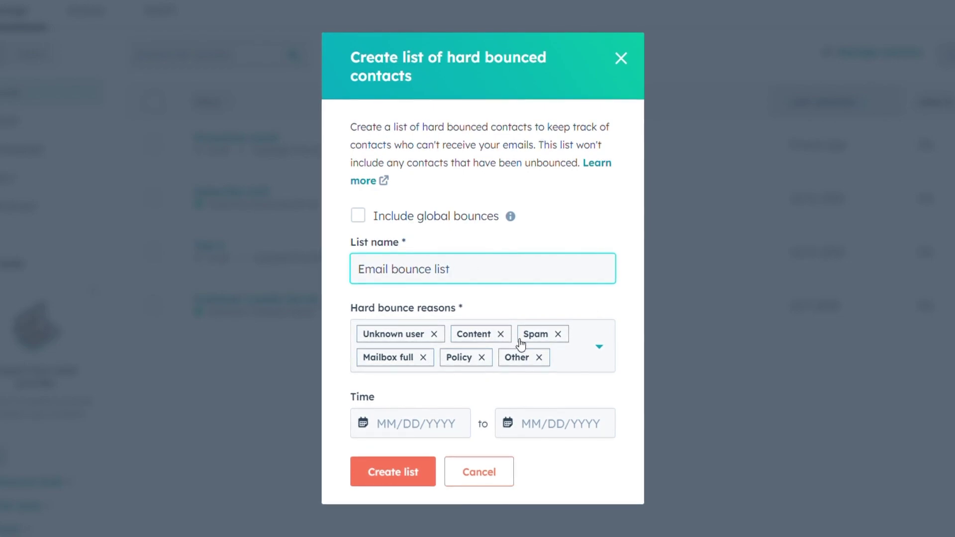
pyautogui.click(579, 358)
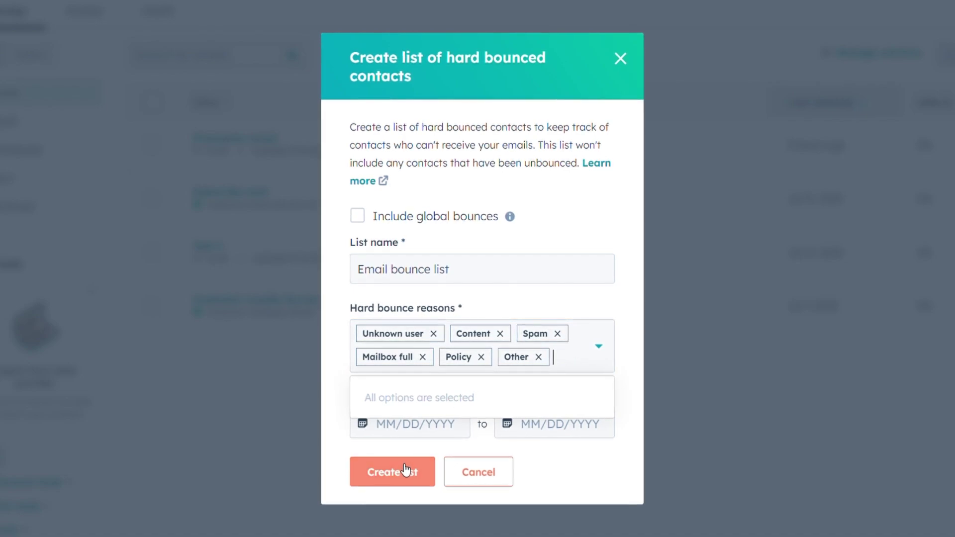
pyautogui.click(415, 433)
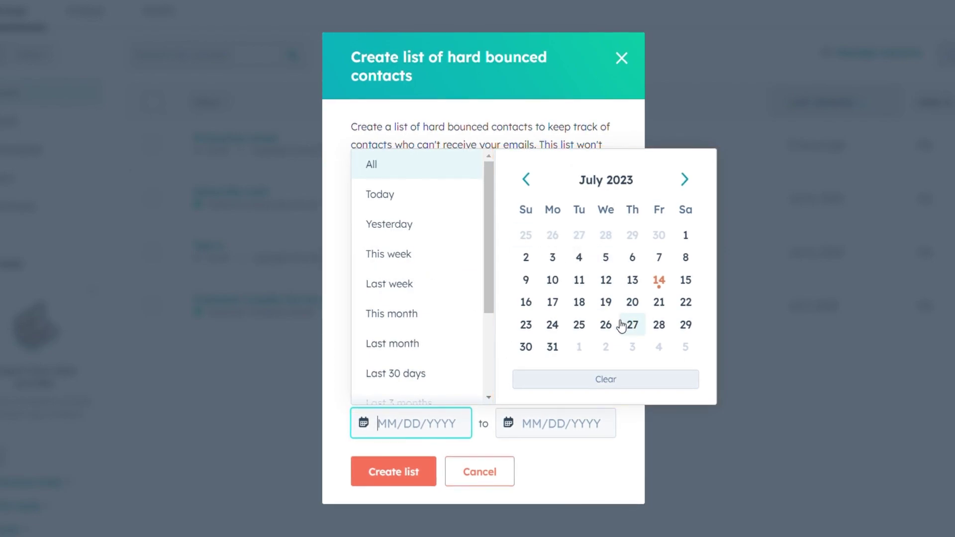
pyautogui.click(423, 170)
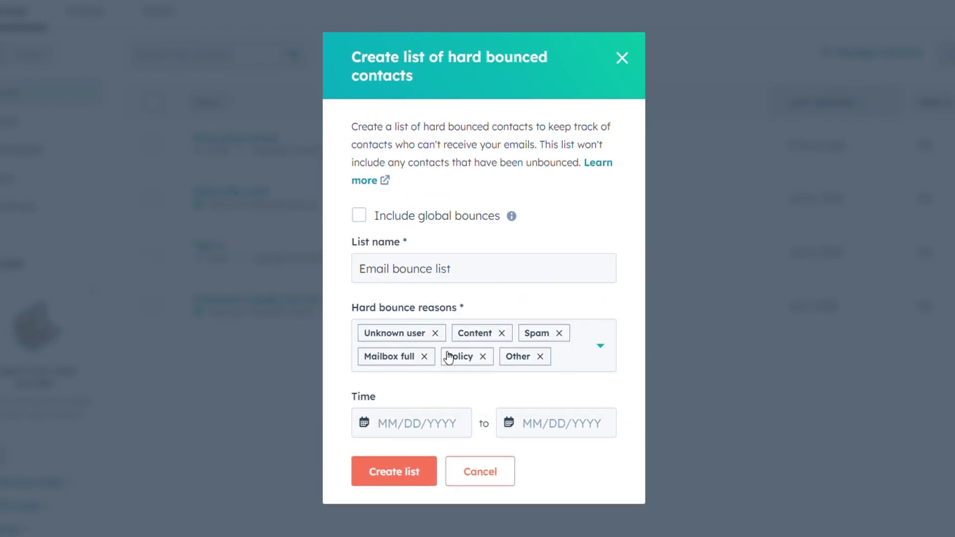
pyautogui.click(389, 478)
pyautogui.click(386, 480)
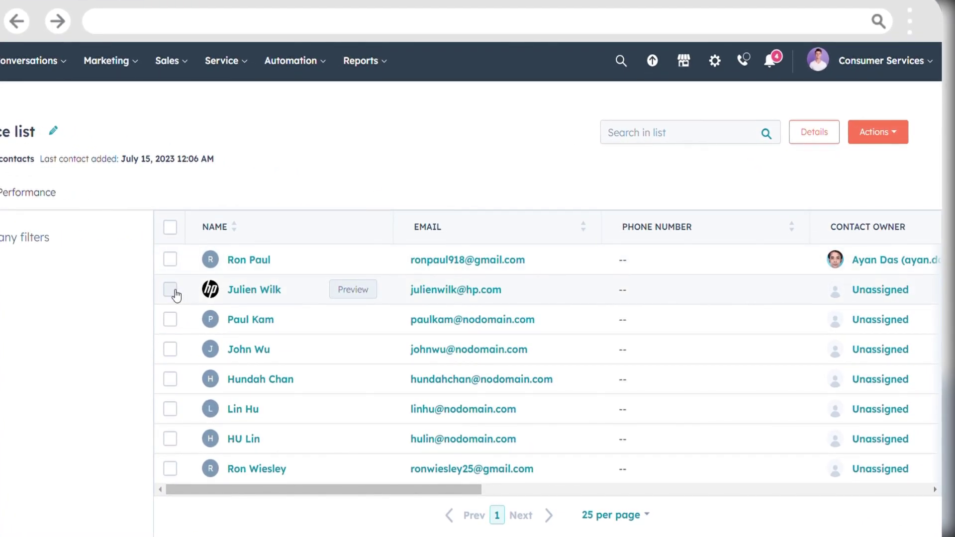
pyautogui.click(172, 291)
pyautogui.click(170, 320)
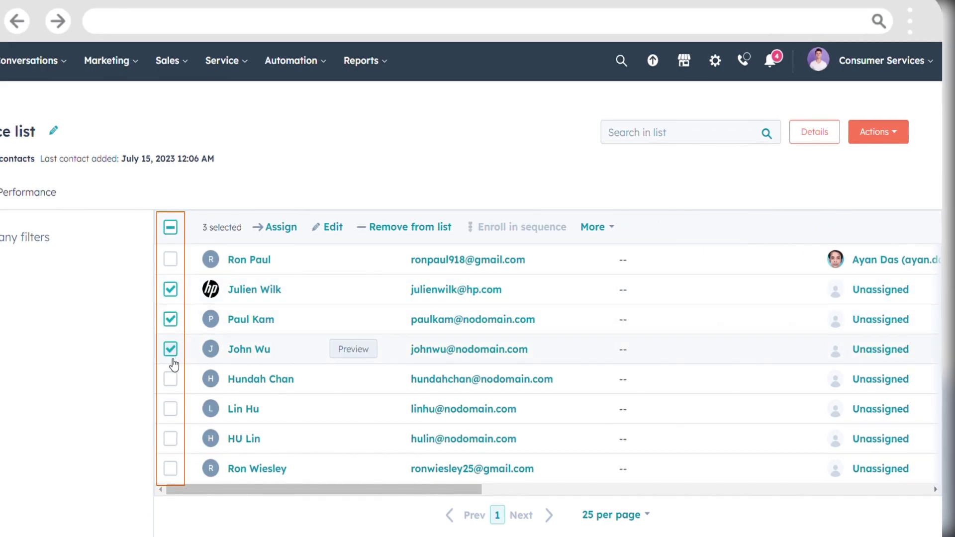
pyautogui.click(171, 228)
pyautogui.click(170, 229)
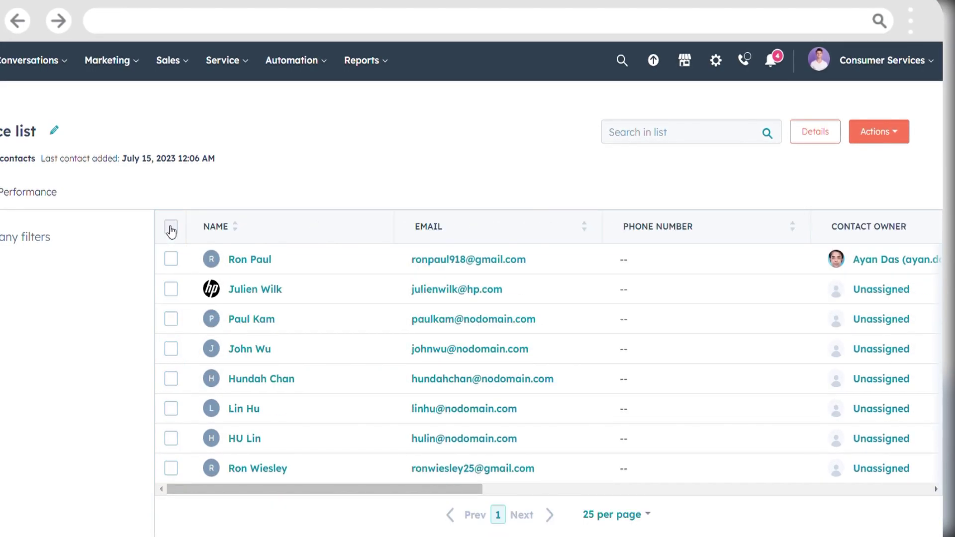
pyautogui.click(172, 290)
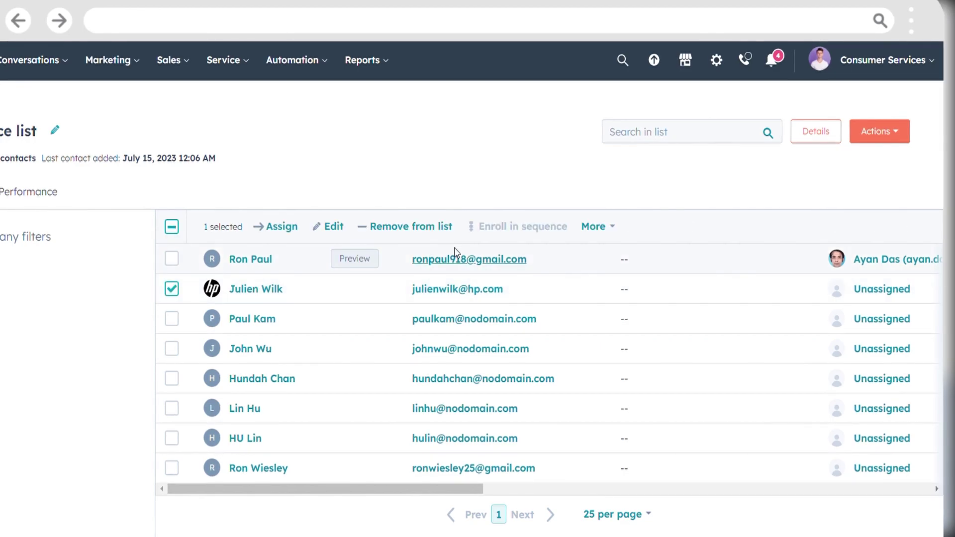
pyautogui.click(610, 229)
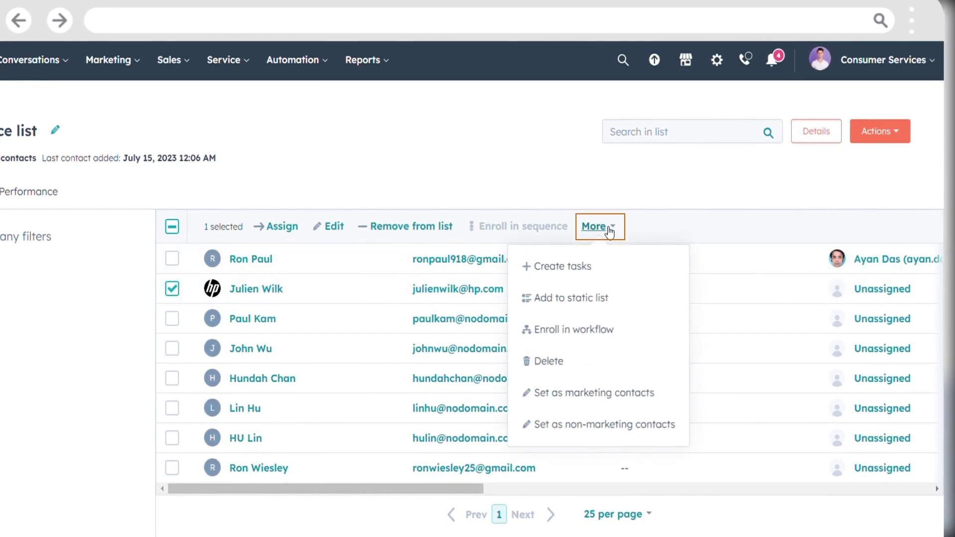
pyautogui.click(580, 362)
pyautogui.click(374, 298)
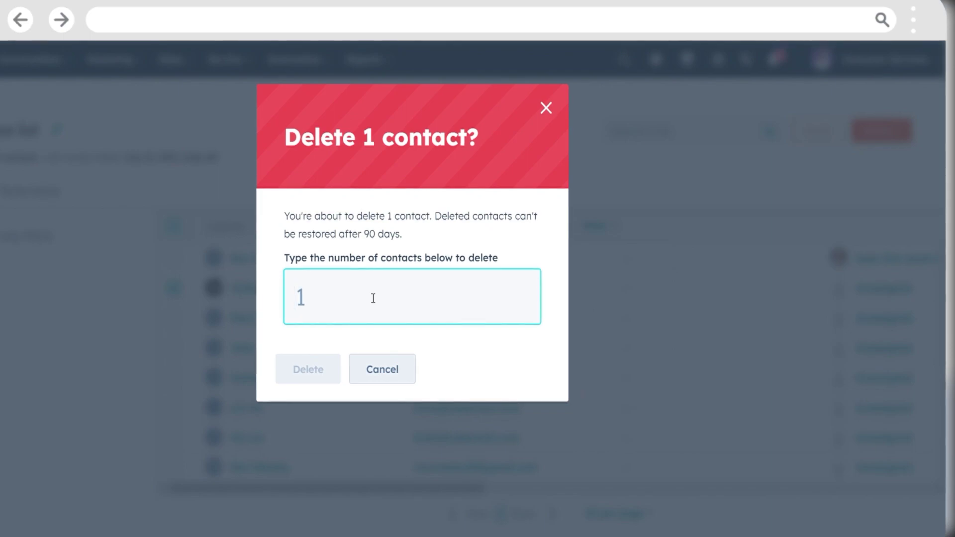
pyautogui.write('1')
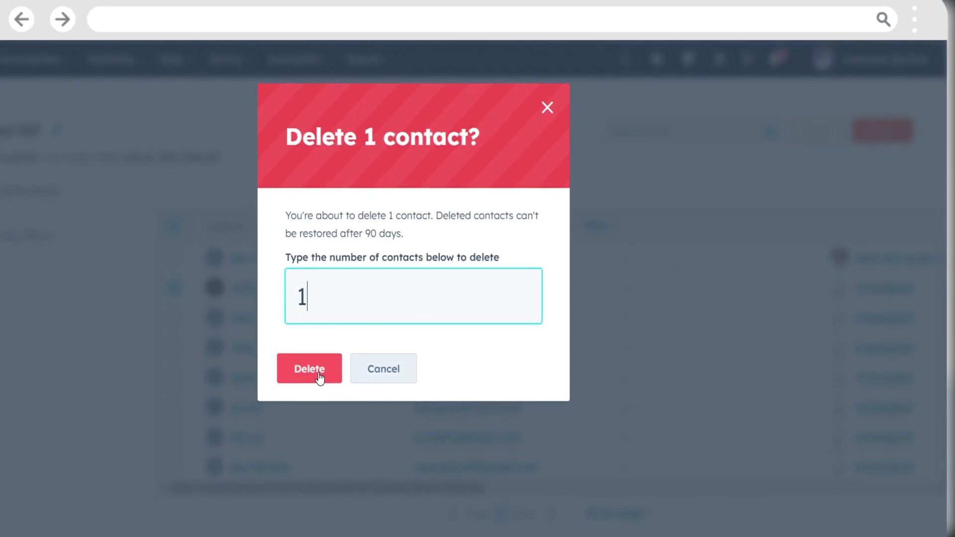
pyautogui.click(318, 378)
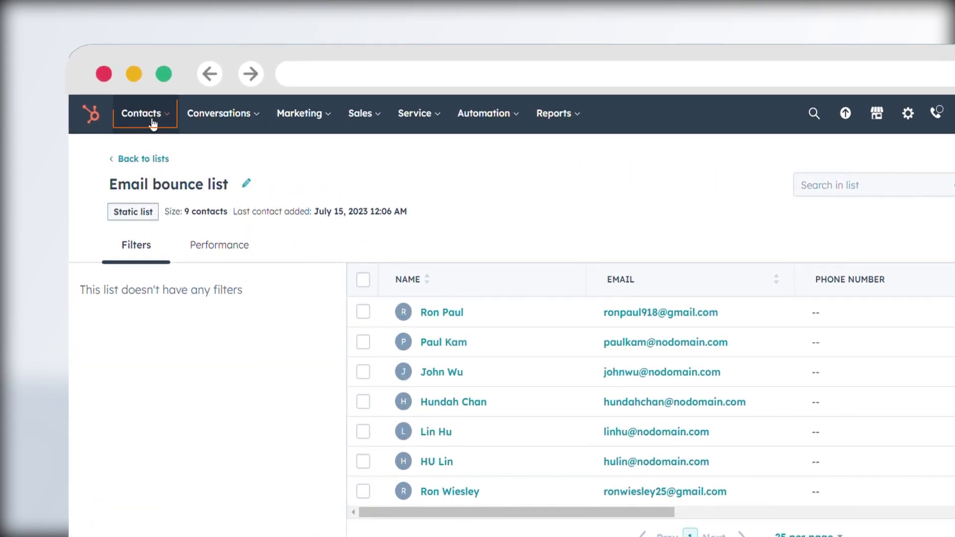
# From Contacts > Lists, create the contact-based active list 'Hard Bounce list emails'.
pyautogui.click(196, 126)
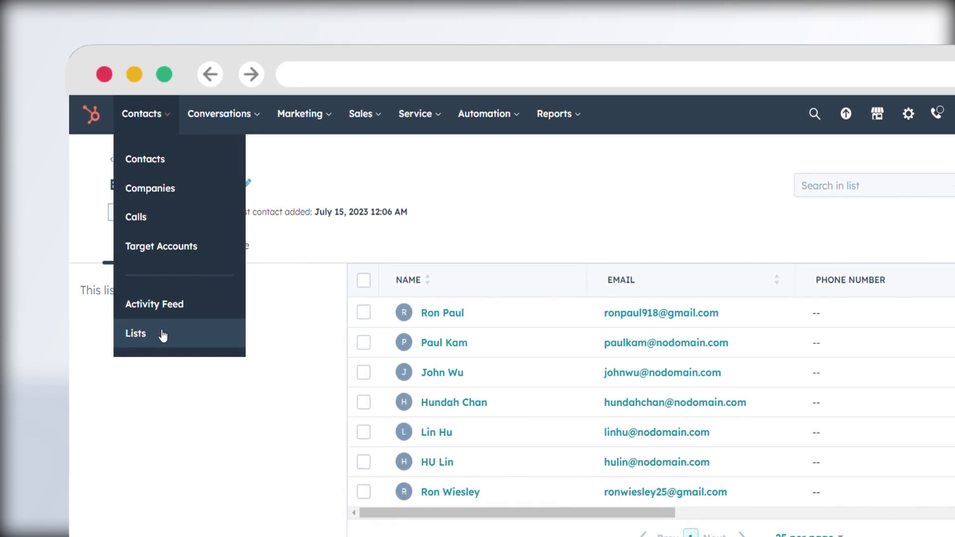
pyautogui.click(163, 336)
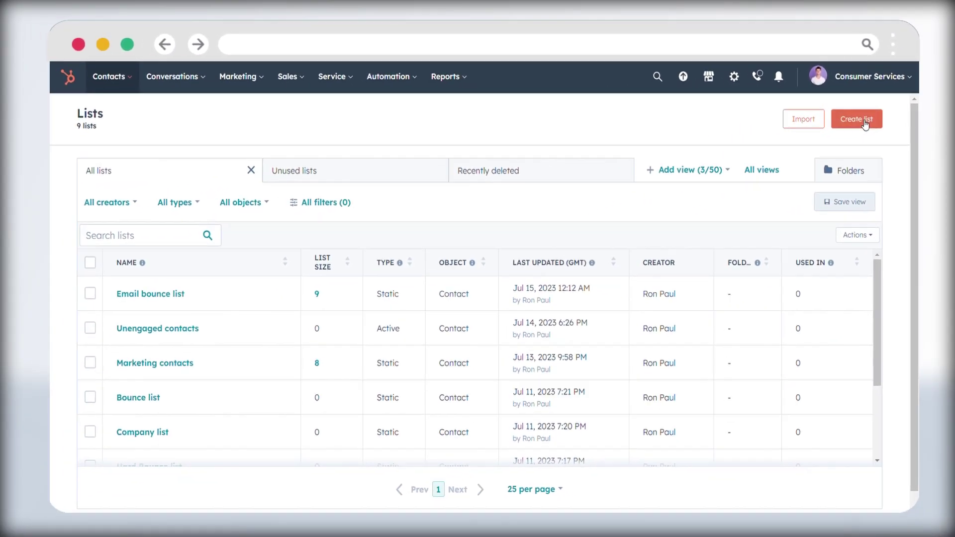
pyautogui.click(858, 123)
pyautogui.write('Hard Bounc')
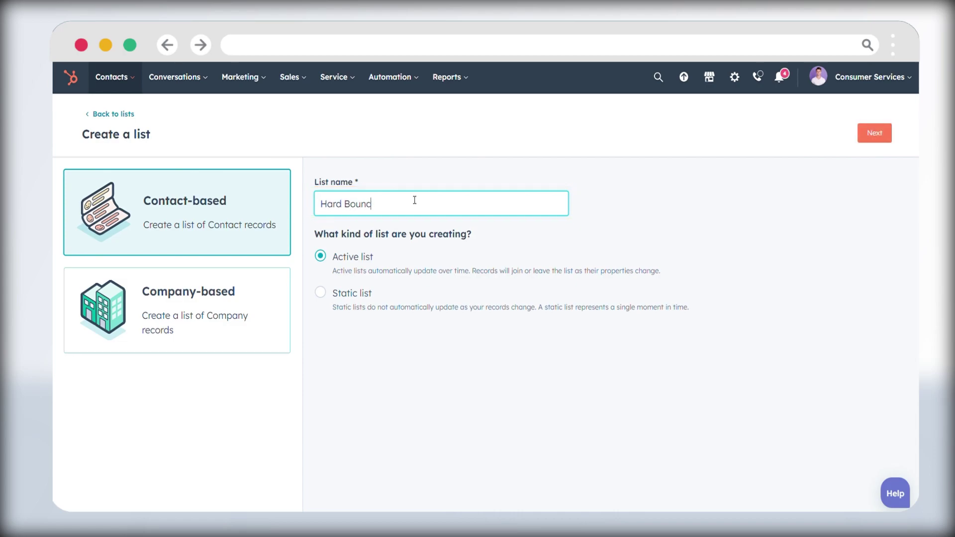
pyautogui.write('e list emails')
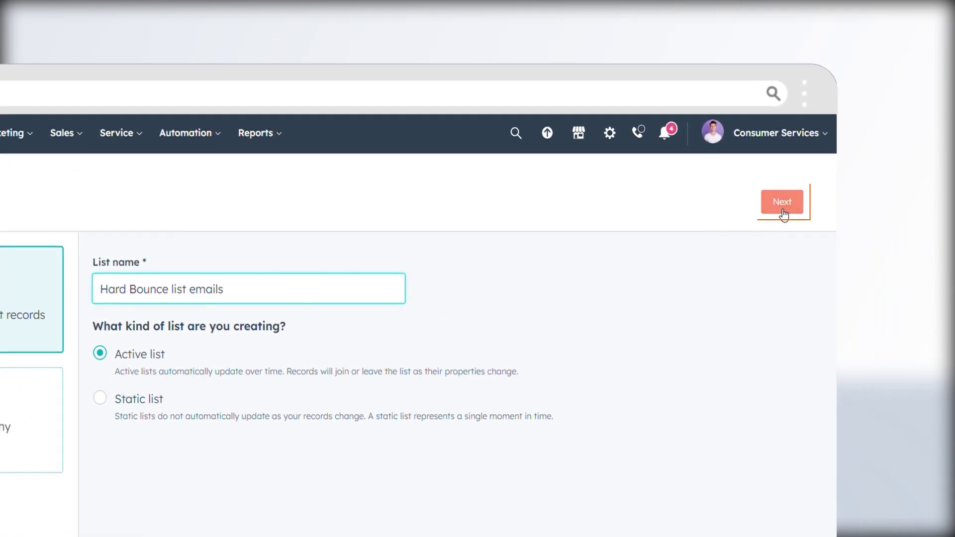
pyautogui.click(782, 203)
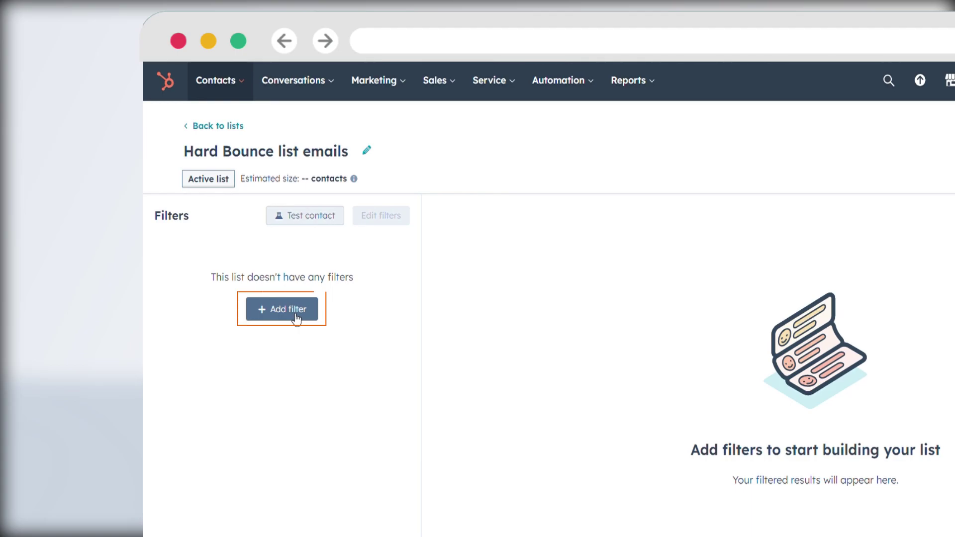
# Add a contact-property filter on Email hard bounce reason.
pyautogui.click(295, 316)
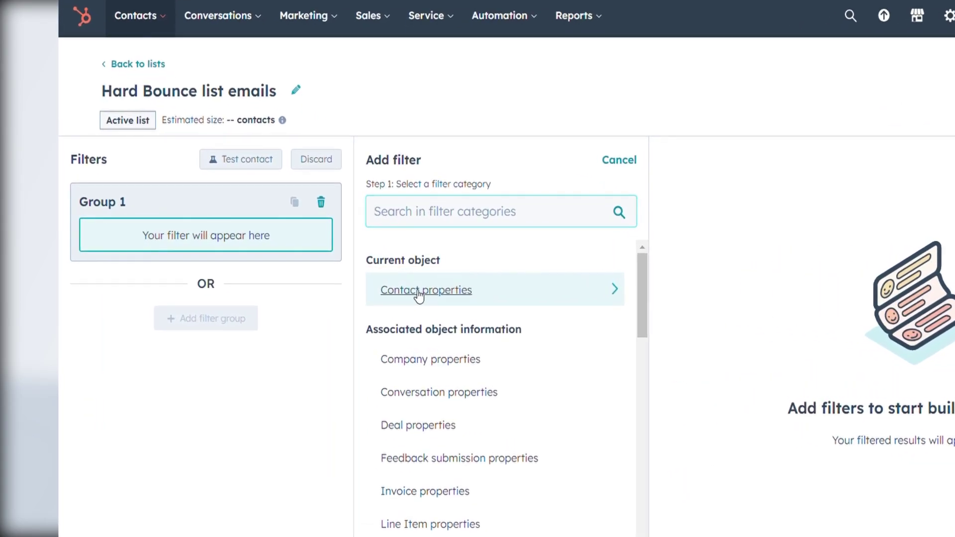
pyautogui.click(382, 284)
pyautogui.click(457, 250)
pyautogui.write('hard')
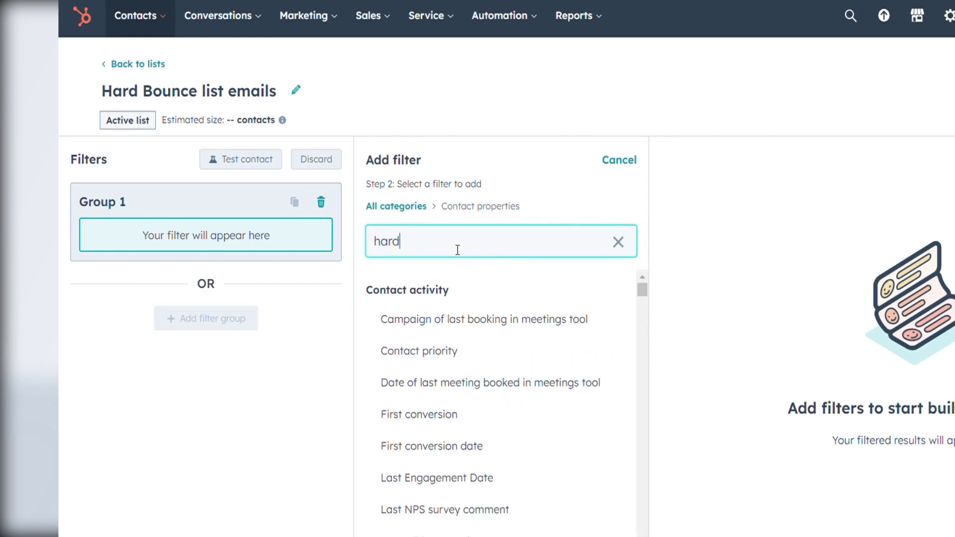
pyautogui.click(469, 323)
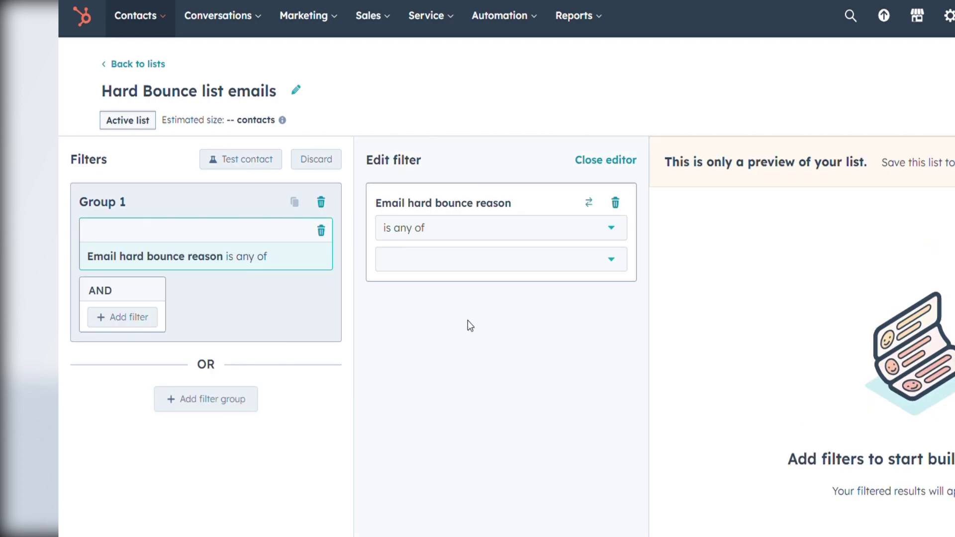
pyautogui.click(513, 230)
pyautogui.click(487, 369)
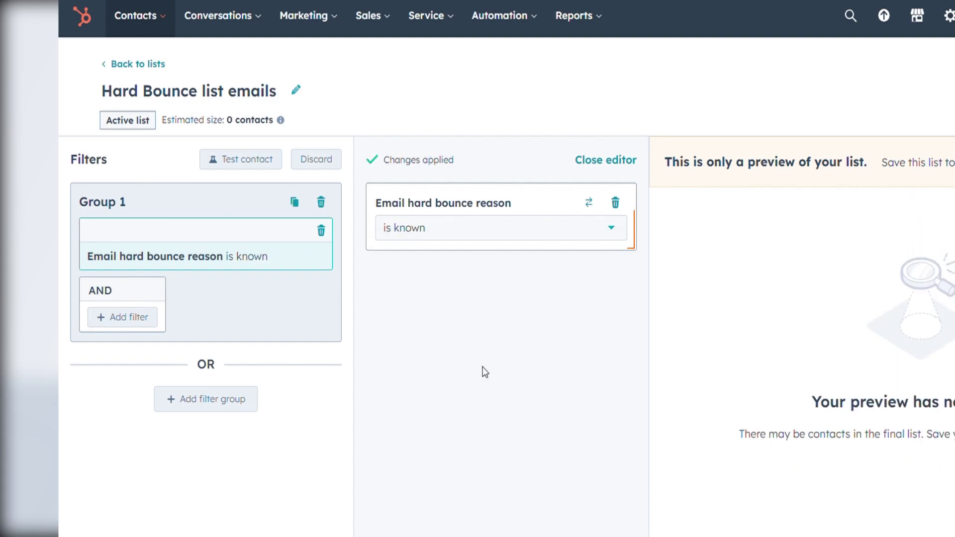
pyautogui.click(486, 236)
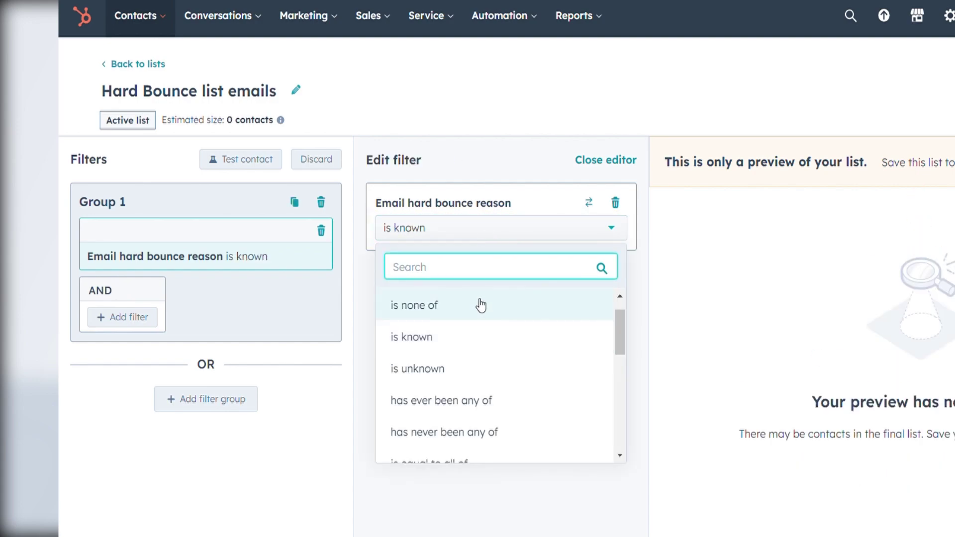
pyautogui.scroll(-1, 472, 342)
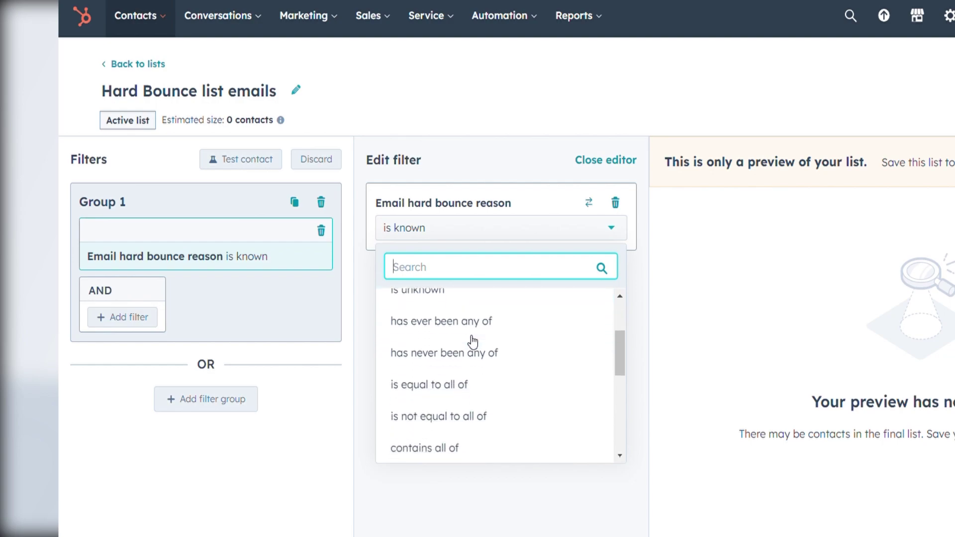
pyautogui.scroll(-1, 472, 342)
pyautogui.scroll(-1, 471, 344)
pyautogui.scroll(-2, 471, 343)
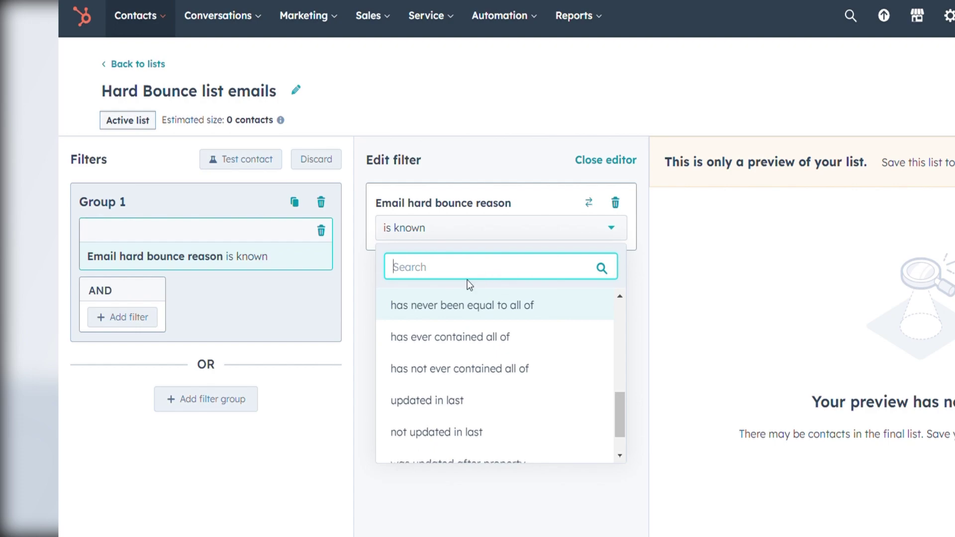
pyautogui.write('an')
# Set the filter to 'is any of' Content, Mailbox full, Other, Policy, Spam, Unknown user.
pyautogui.click(459, 313)
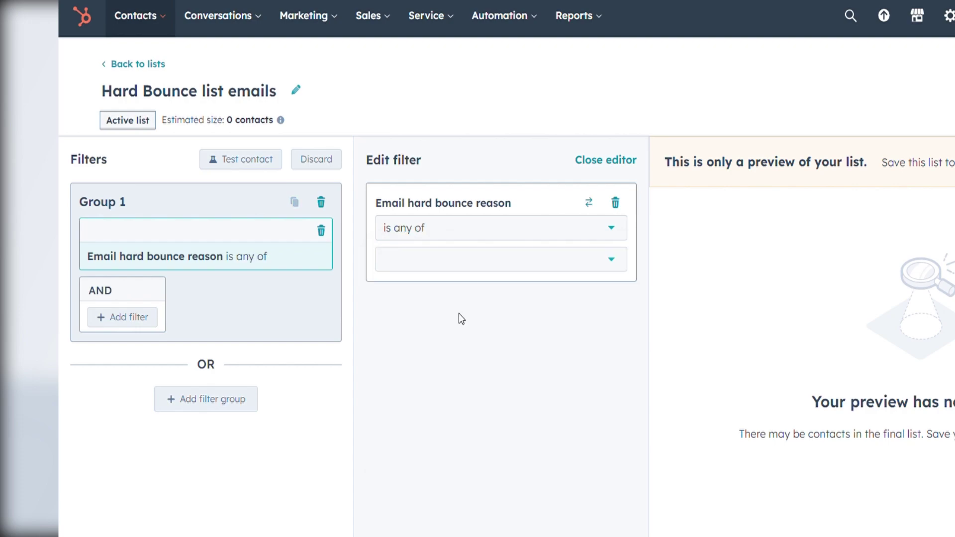
pyautogui.click(473, 263)
pyautogui.click(464, 322)
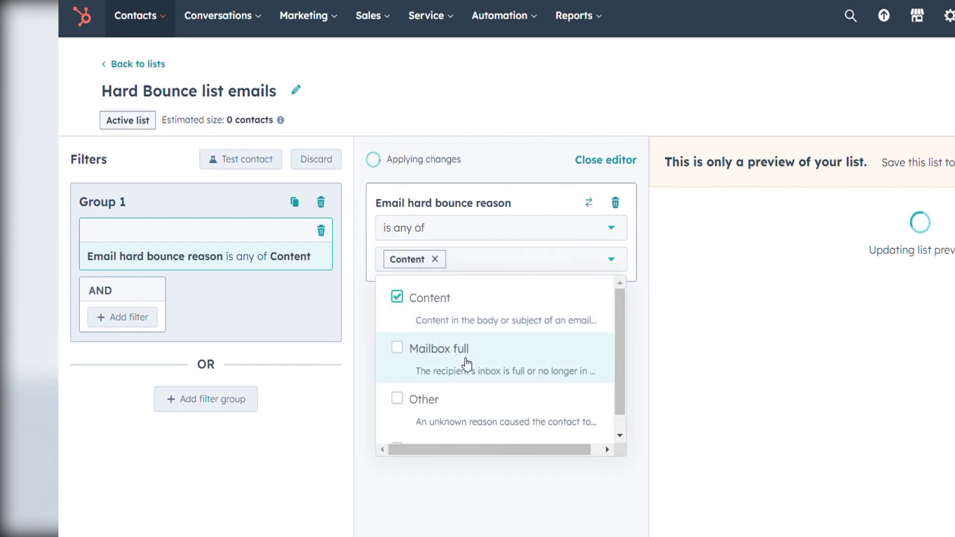
pyautogui.click(467, 355)
pyautogui.click(466, 400)
pyautogui.scroll(-2, 467, 395)
pyautogui.click(467, 340)
pyautogui.click(463, 396)
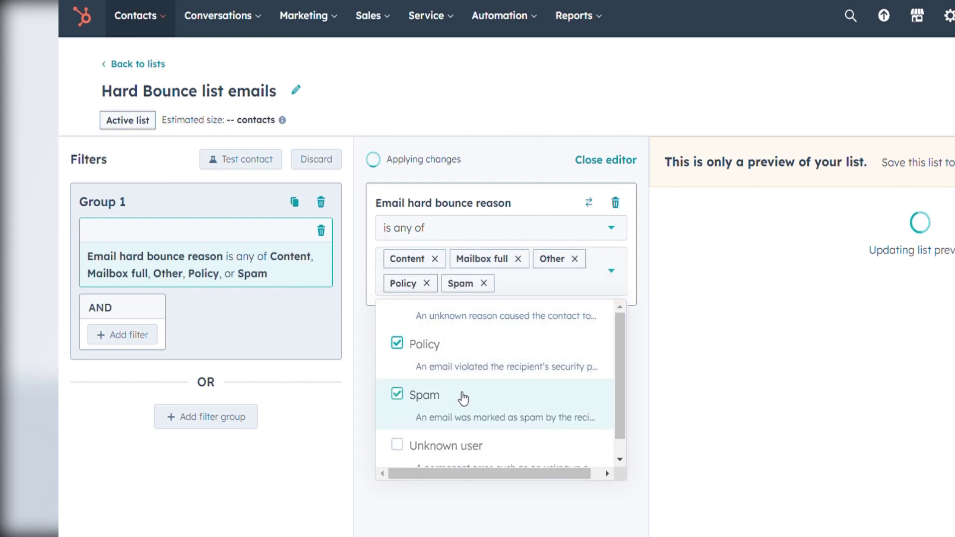
pyautogui.click(464, 446)
pyautogui.scroll(-1, 482, 396)
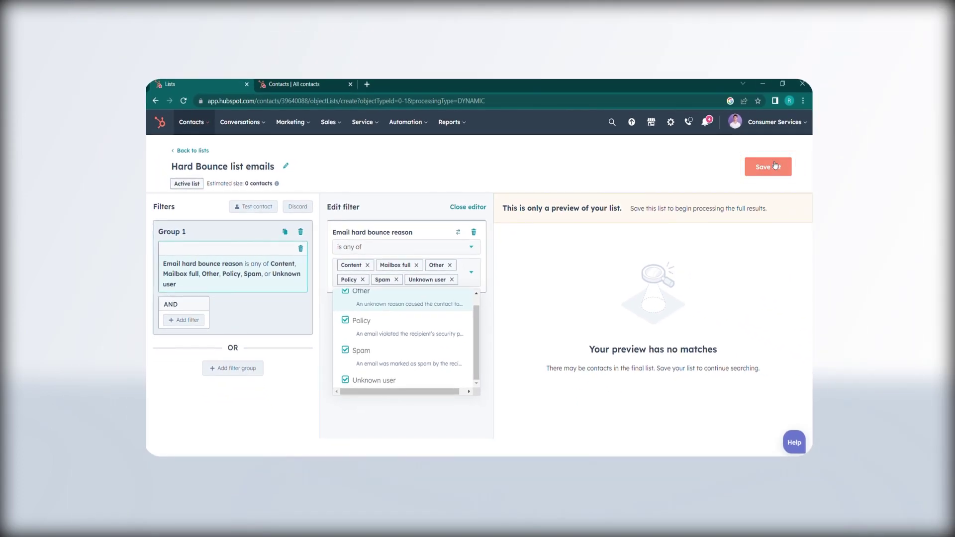
# Save 'Hard Bounce list emails' with its six-reason hard bounce filter.
pyautogui.click(774, 168)
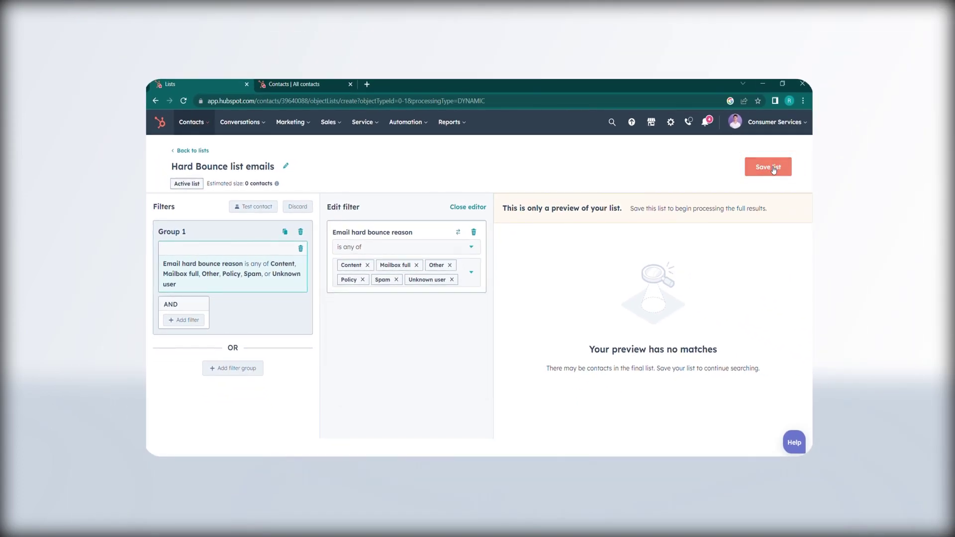